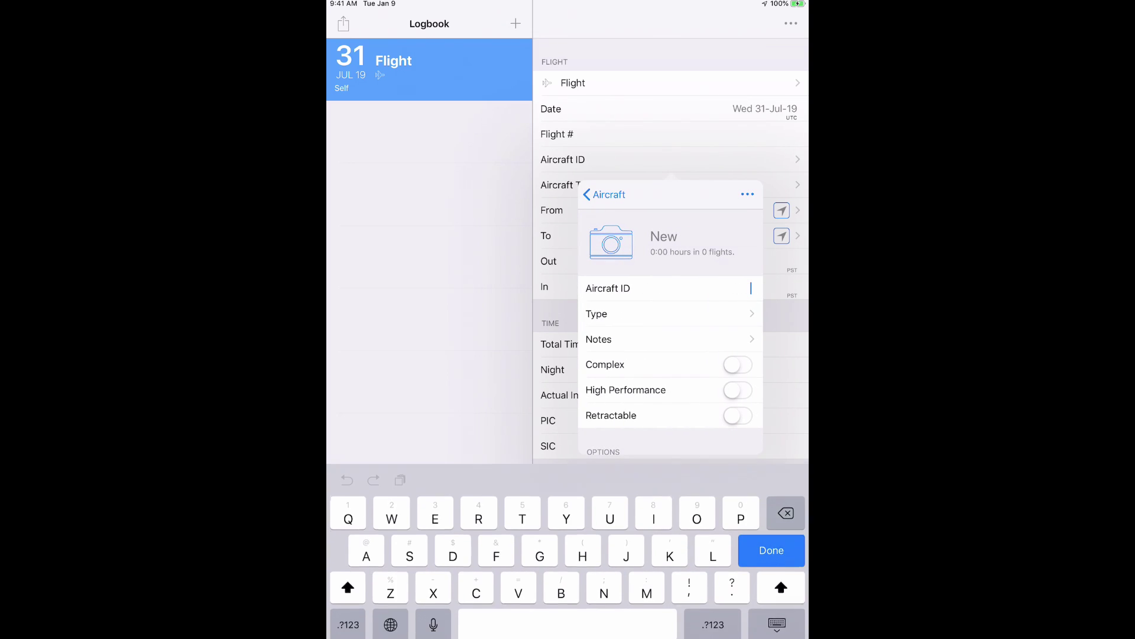
text(N)
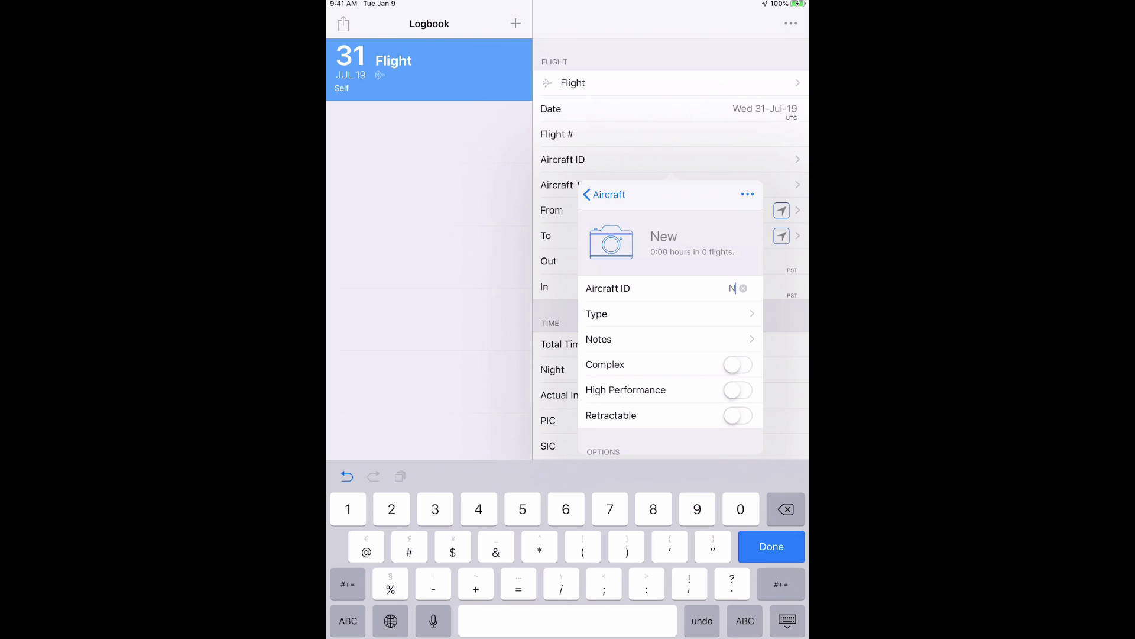
text(1234)
Open the aircraft types list to choose a type for aircraft N1234.
click(621, 313)
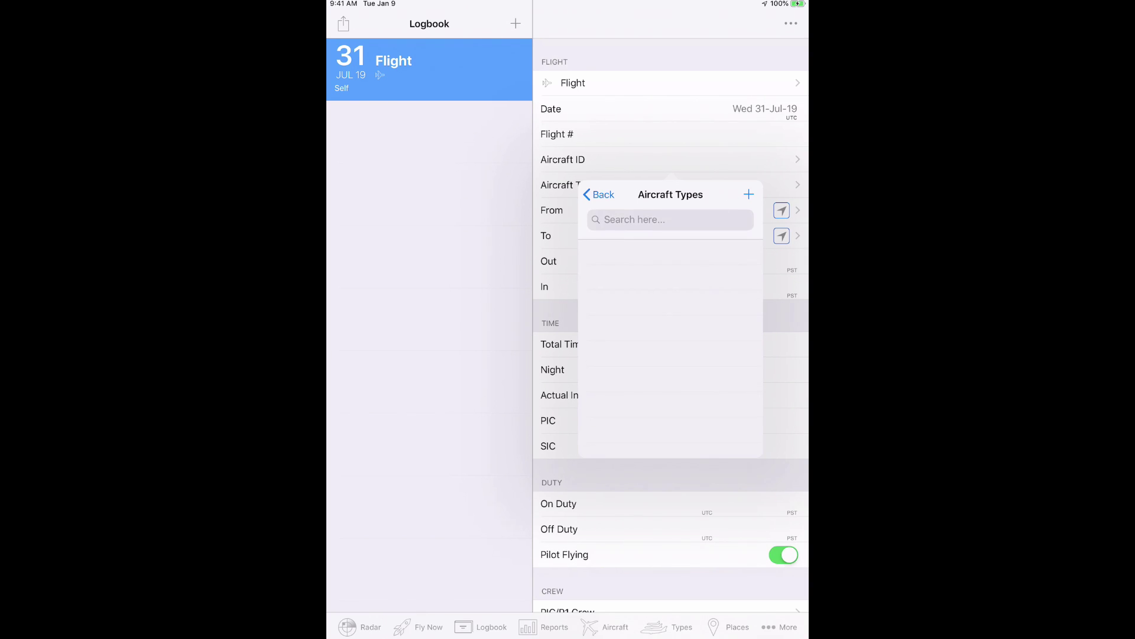
Search all aircraft types for B7 and assign B738 (Boeing 737-800) to N1234.
click(671, 219)
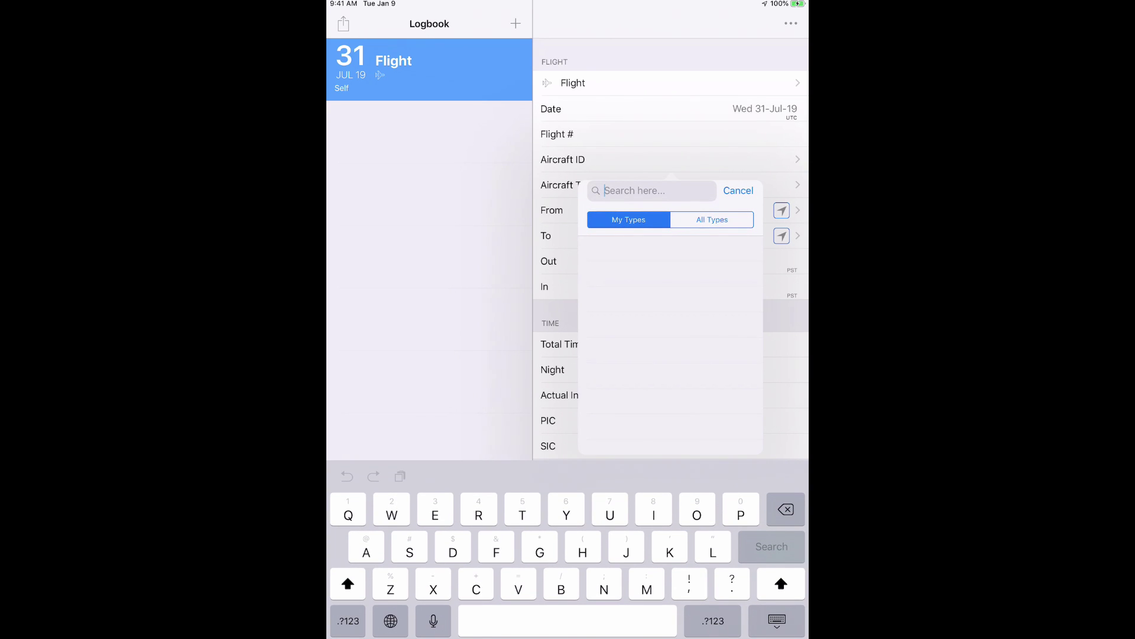
click(711, 220)
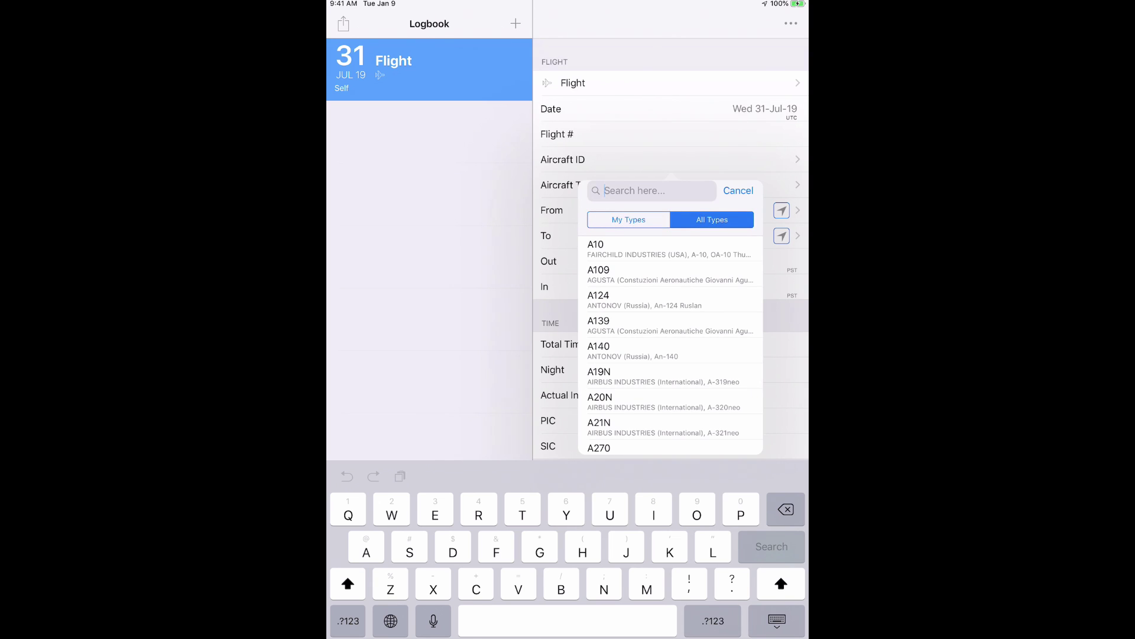
text(B)
click(712, 620)
text(7)
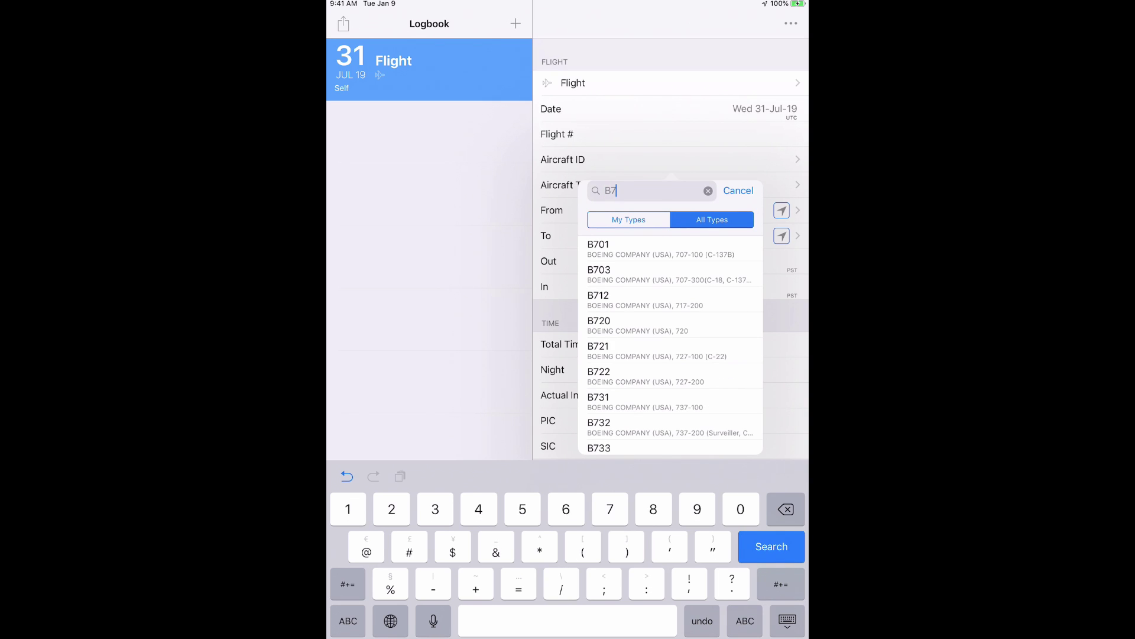
scroll(670, 346, down, 5)
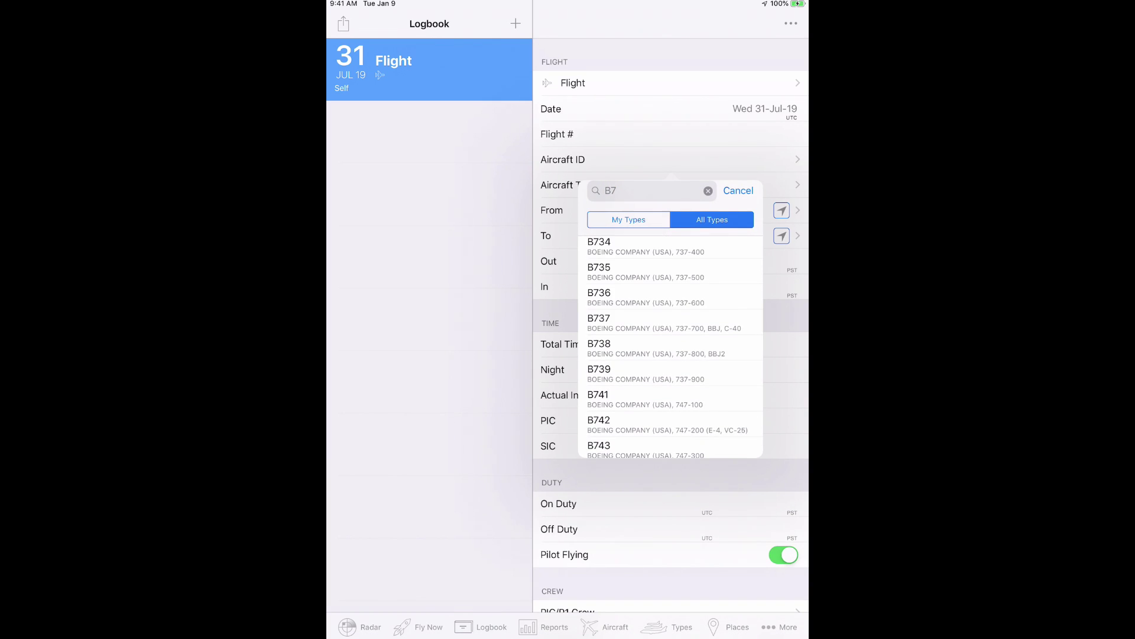
click(666, 350)
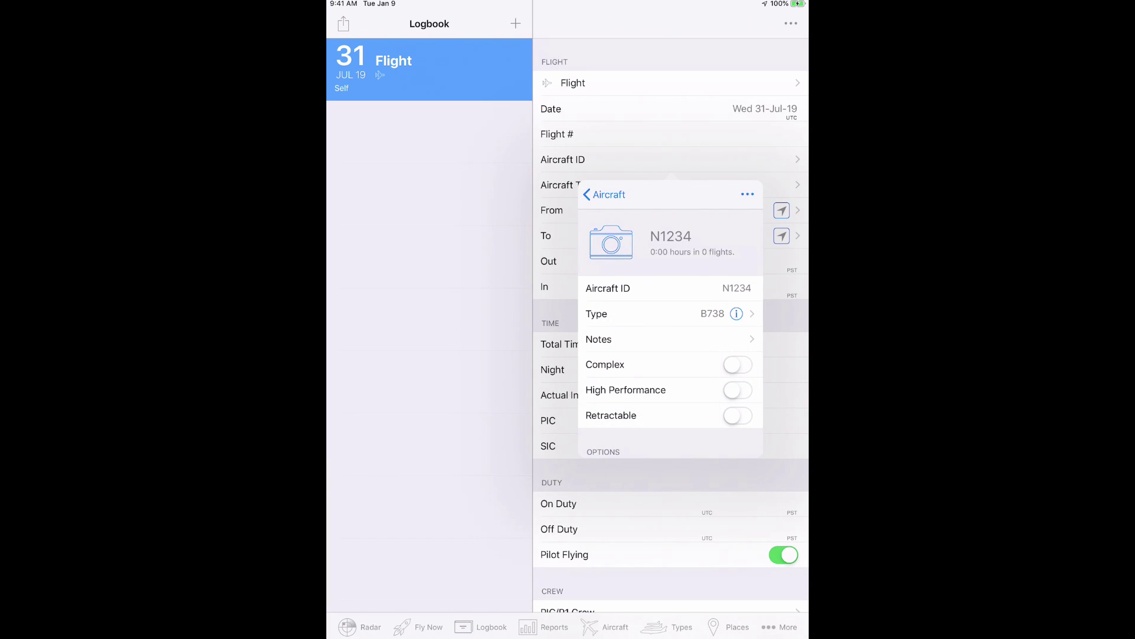
Turn on Default and Favorite for the B738 type and return to N1234's details.
click(736, 313)
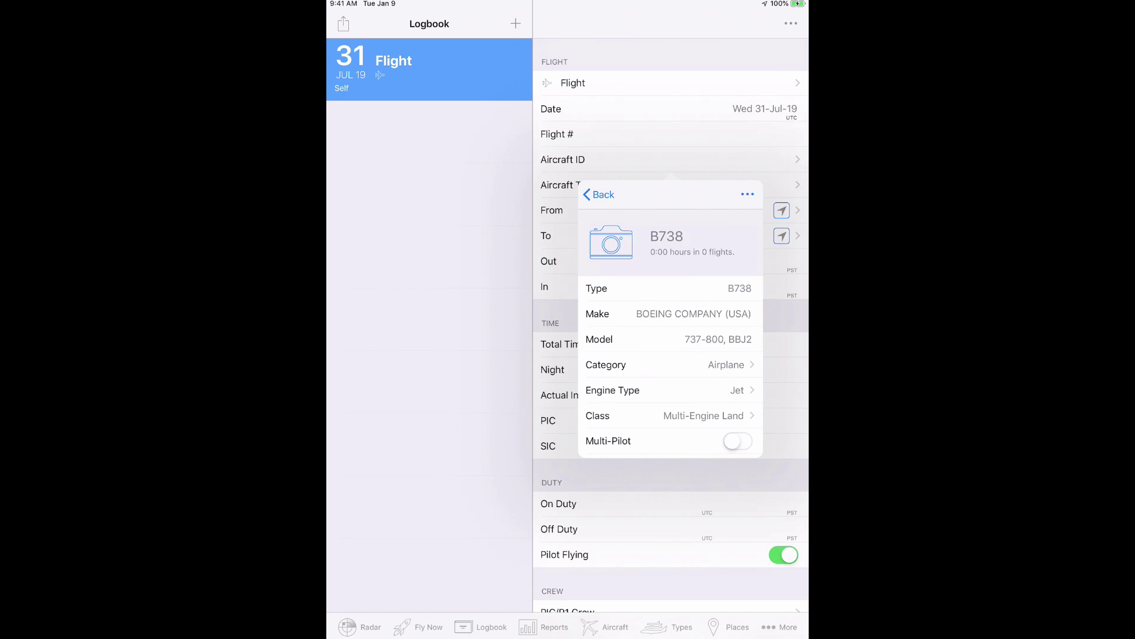
scroll(670, 333, down, 2)
scroll(669, 332, down, 2)
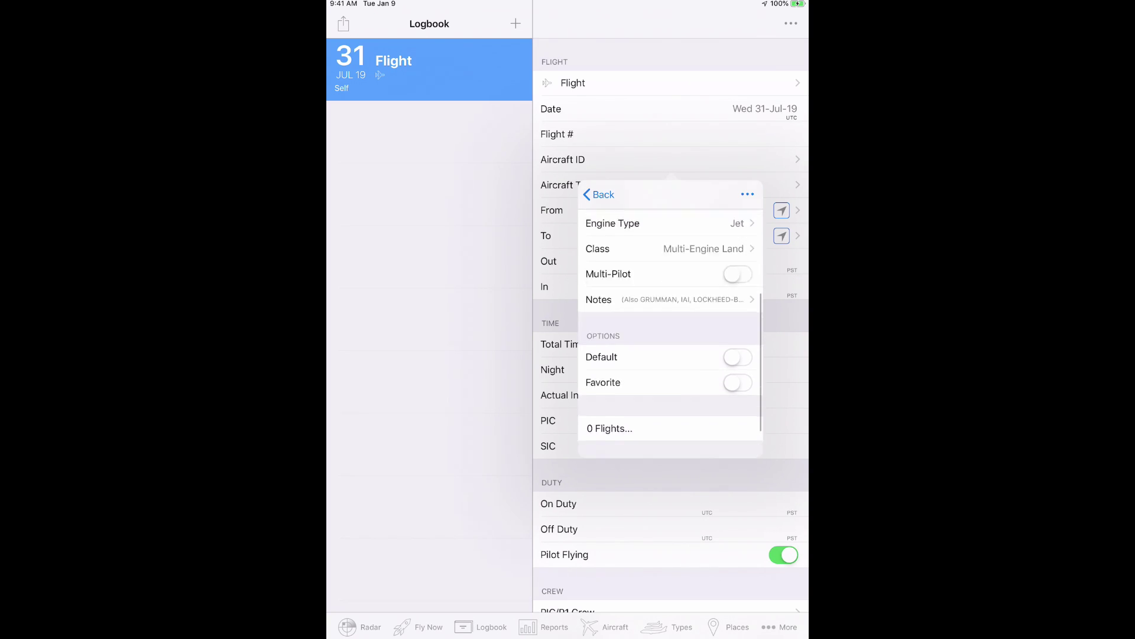
click(737, 348)
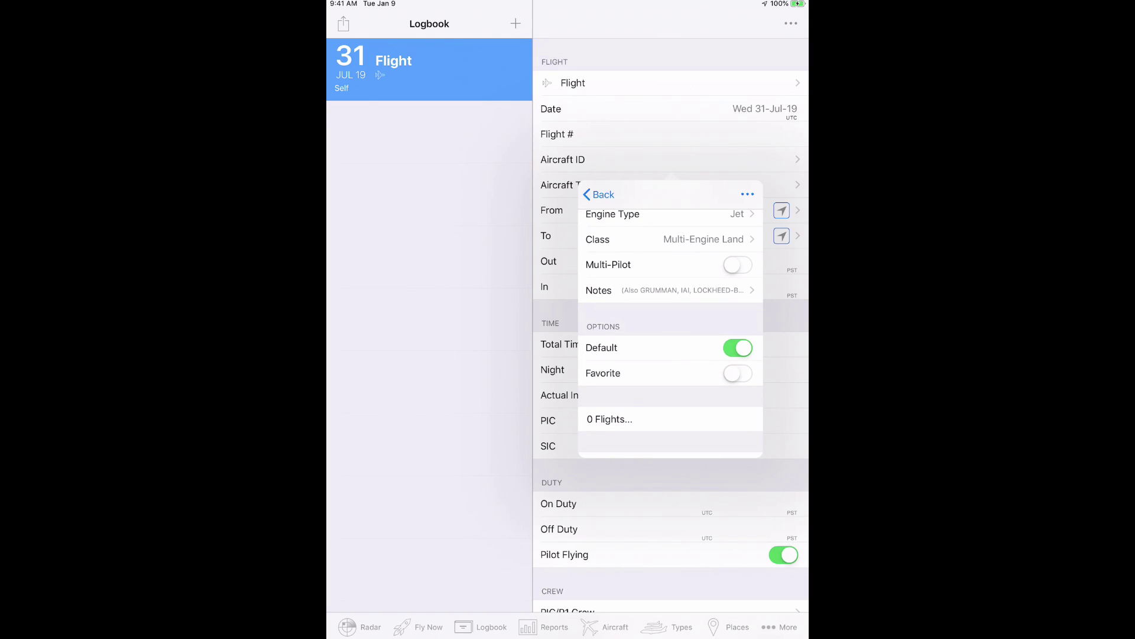
click(738, 373)
click(599, 194)
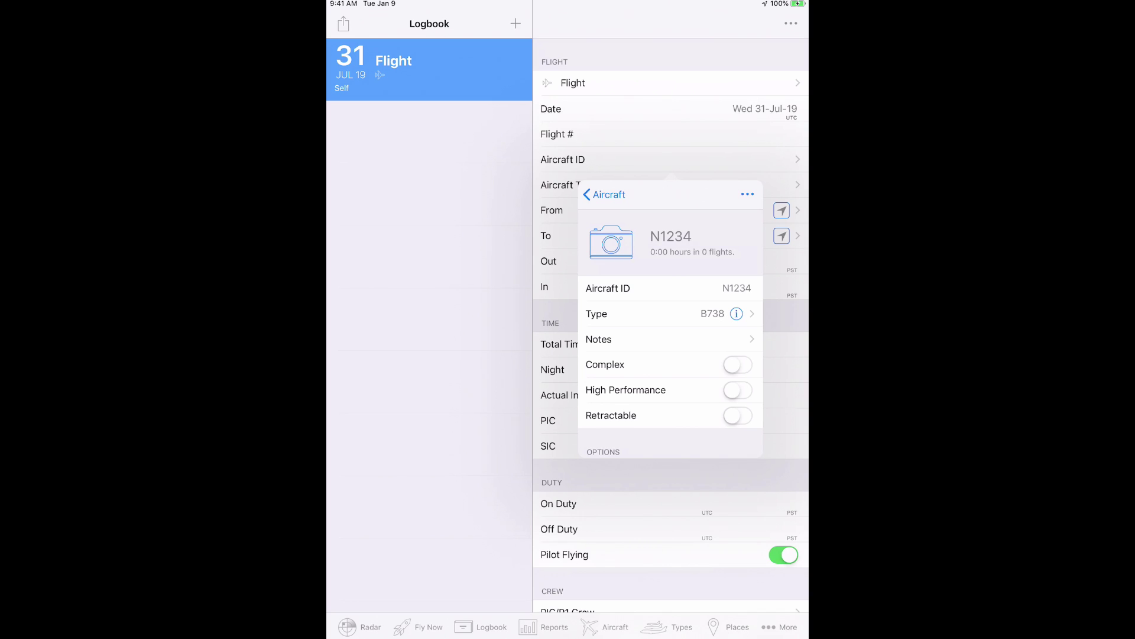
scroll(671, 332, down, 3)
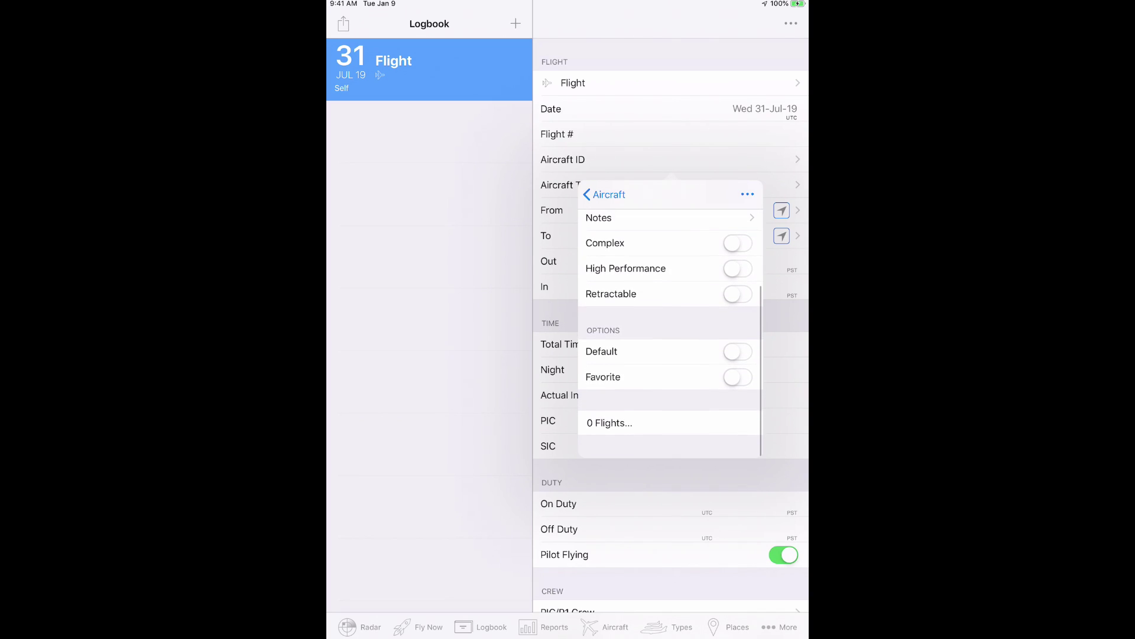
Mark N1234 as a favorite aircraft and assign it to the flight.
click(738, 378)
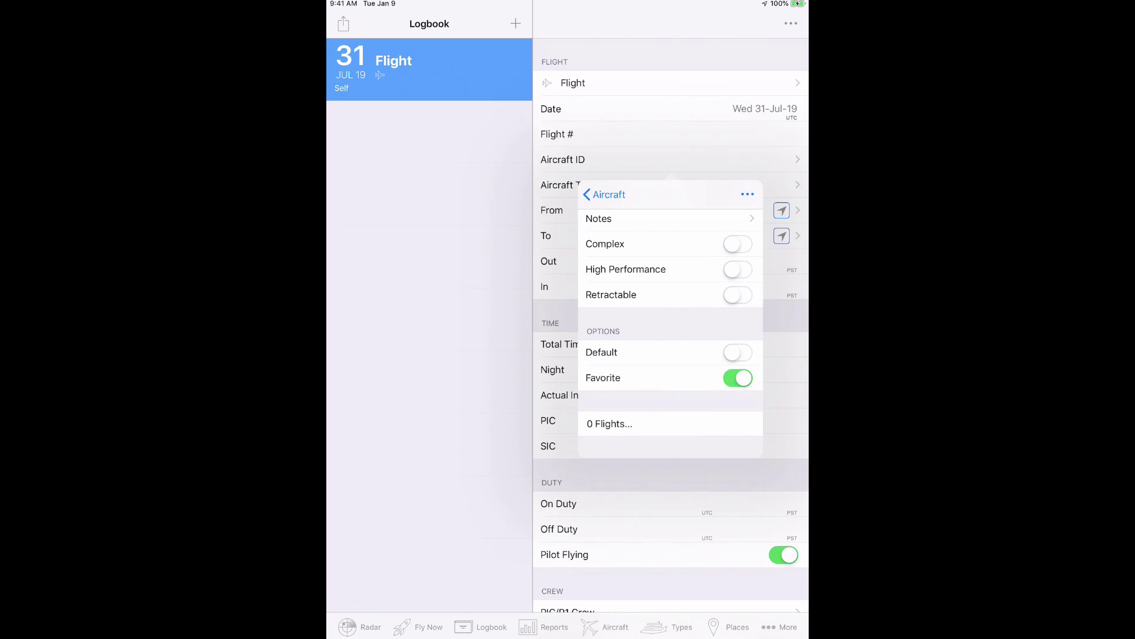
click(608, 194)
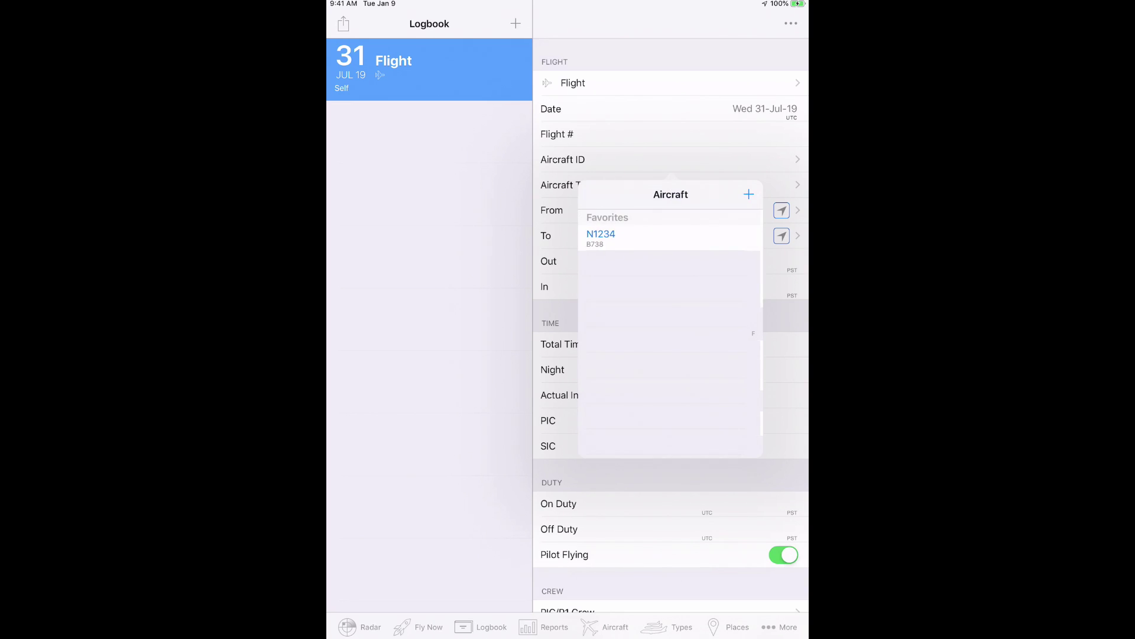
click(612, 235)
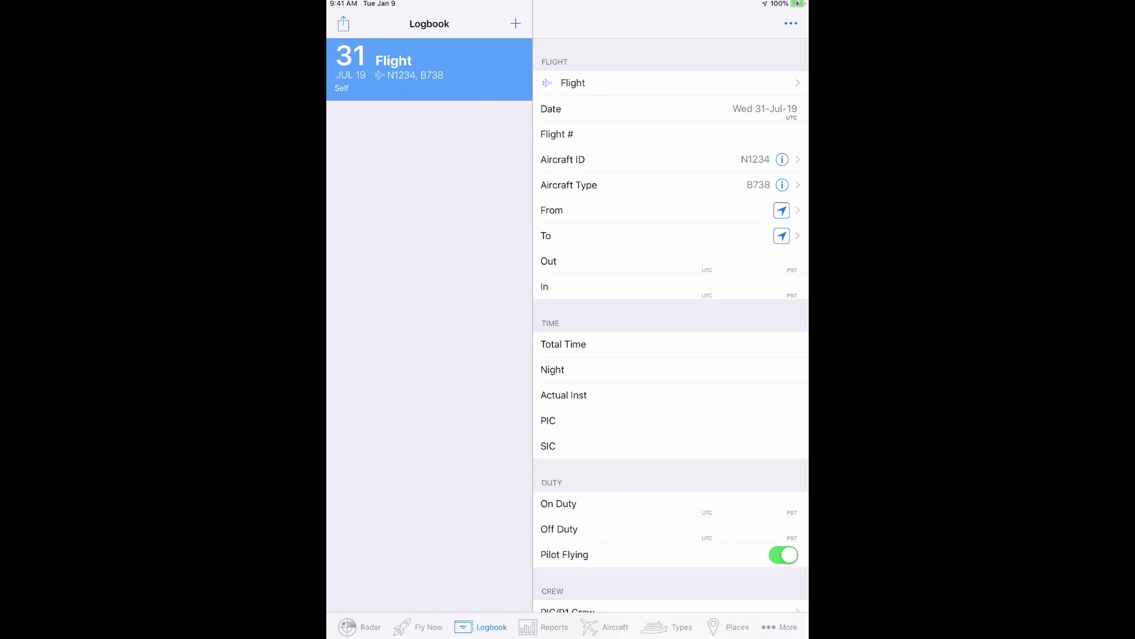
Open the Contact Support form from the More and Help sections.
click(779, 626)
click(372, 178)
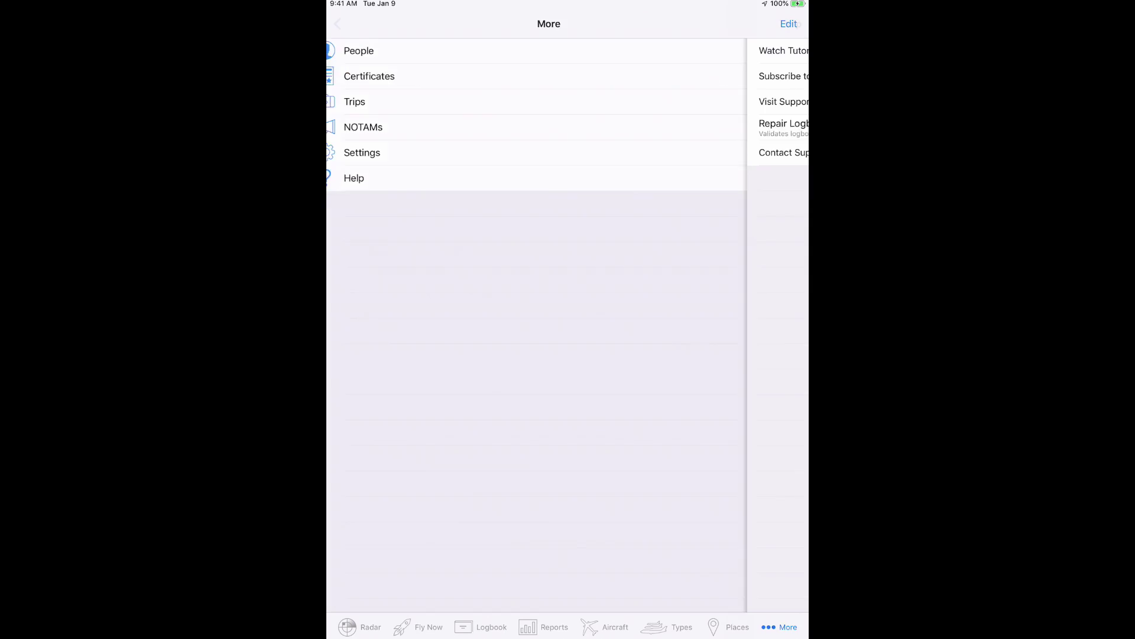
click(373, 152)
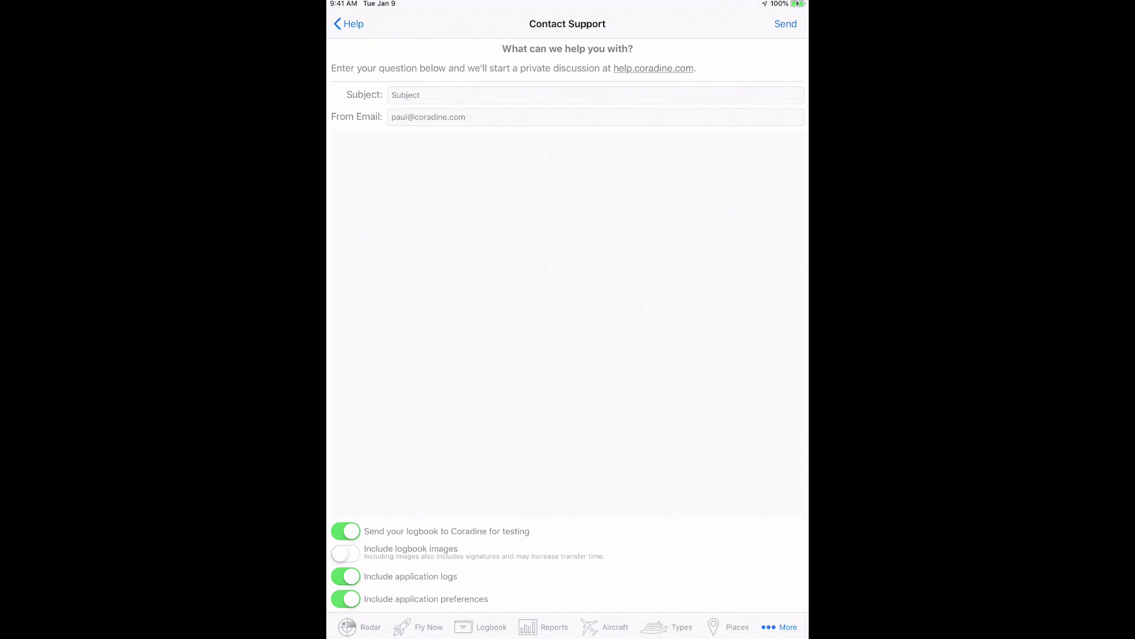